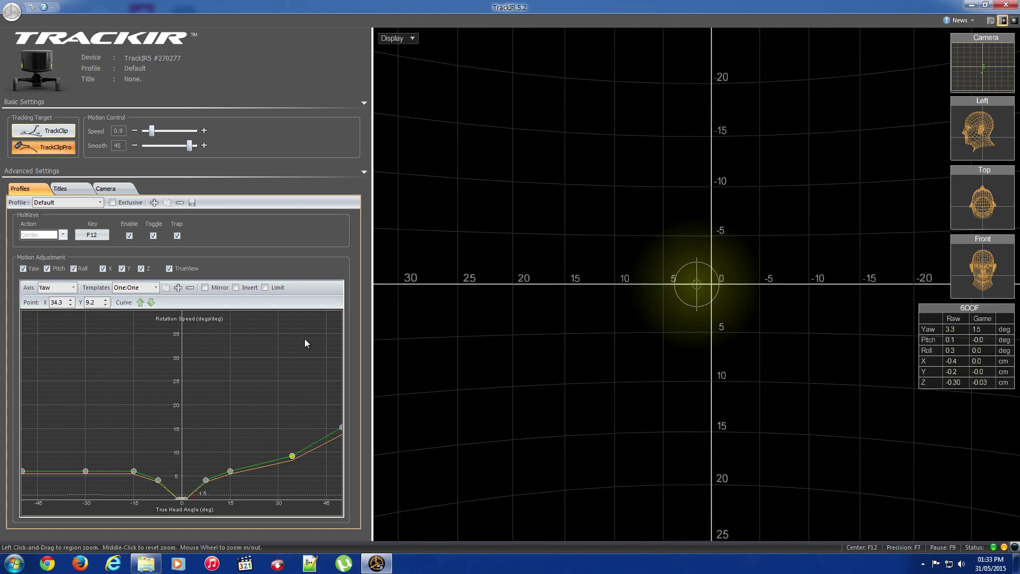
# Step: On the Pitch axis with Mirror off, raise the left curve points to 8.2 and about 14.1
pyautogui.click(72, 288)
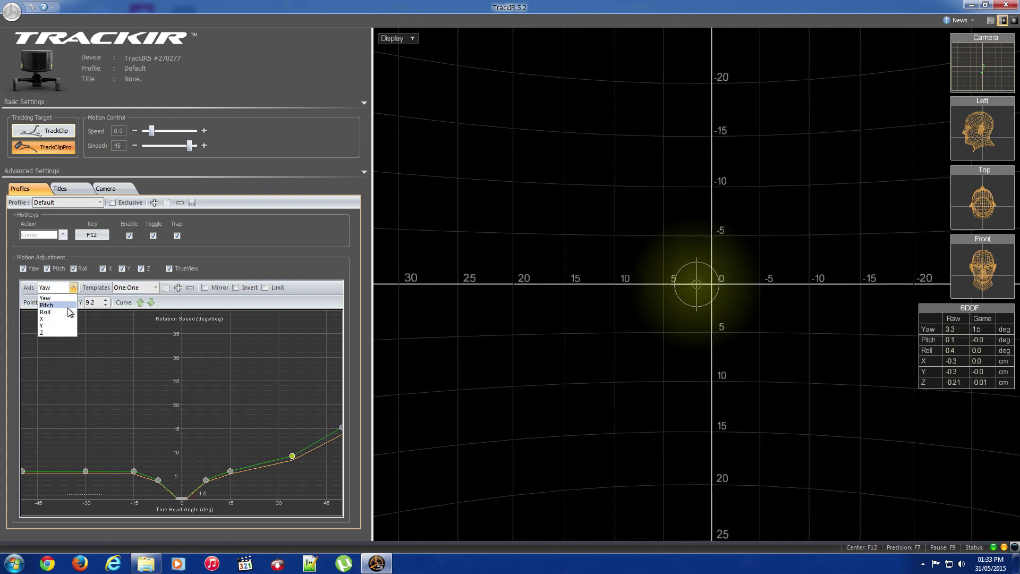
pyautogui.click(68, 306)
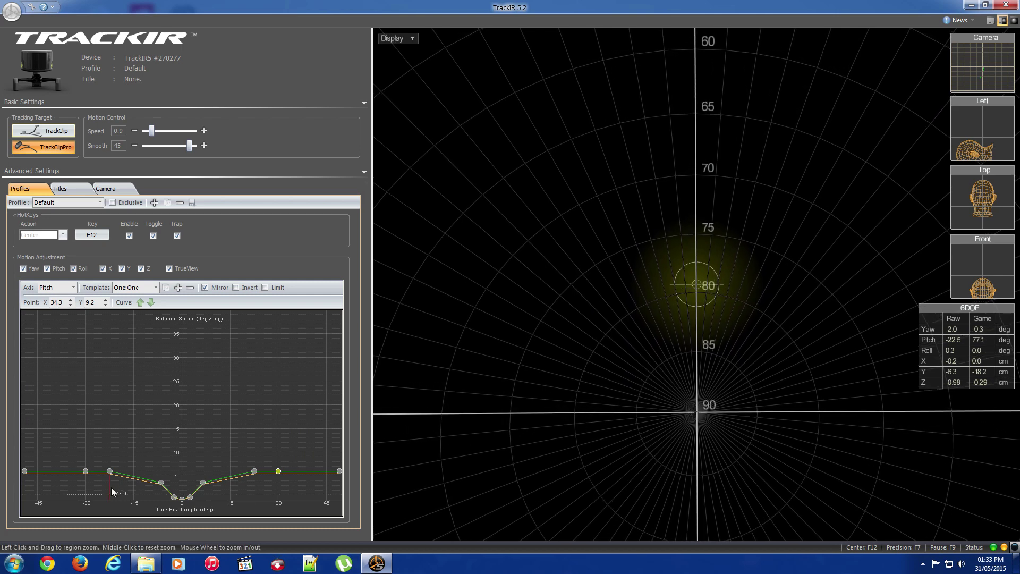
pyautogui.click(205, 287)
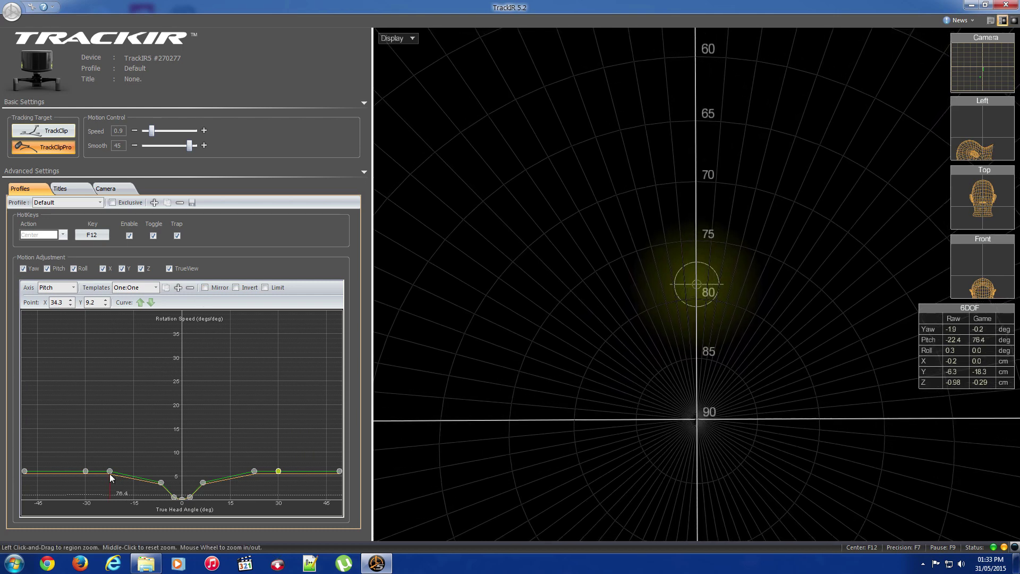
pyautogui.moveTo(110, 471); pyautogui.dragTo(81, 451)
pyautogui.moveTo(24, 471); pyautogui.dragTo(23, 432)
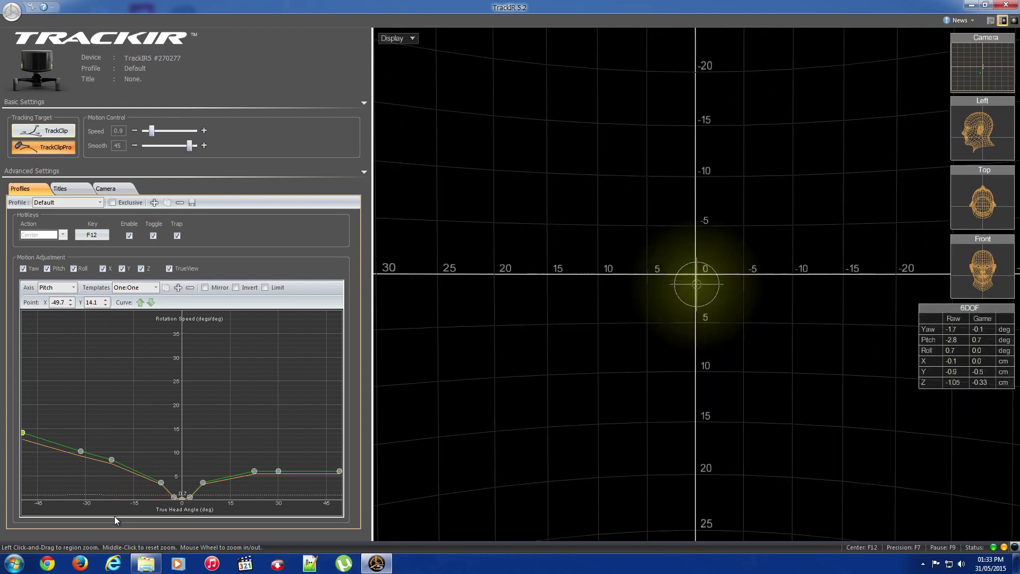
# Step: On the mirrored Roll axis, raise the -30° point to 5.5, lifting the ends to about 10.3
pyautogui.click(59, 287)
pyautogui.click(56, 312)
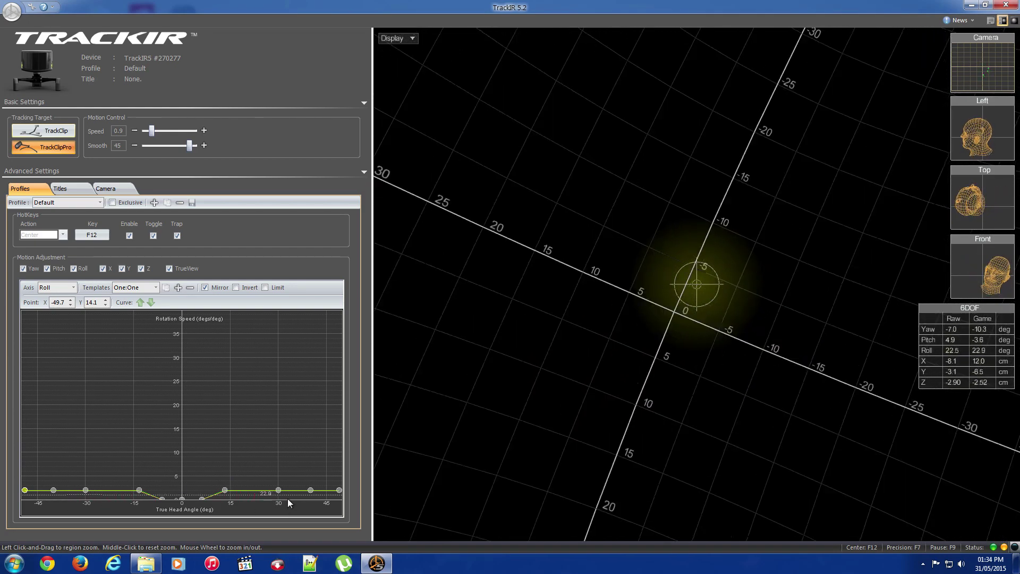
pyautogui.moveTo(86, 489); pyautogui.dragTo(49, 464)
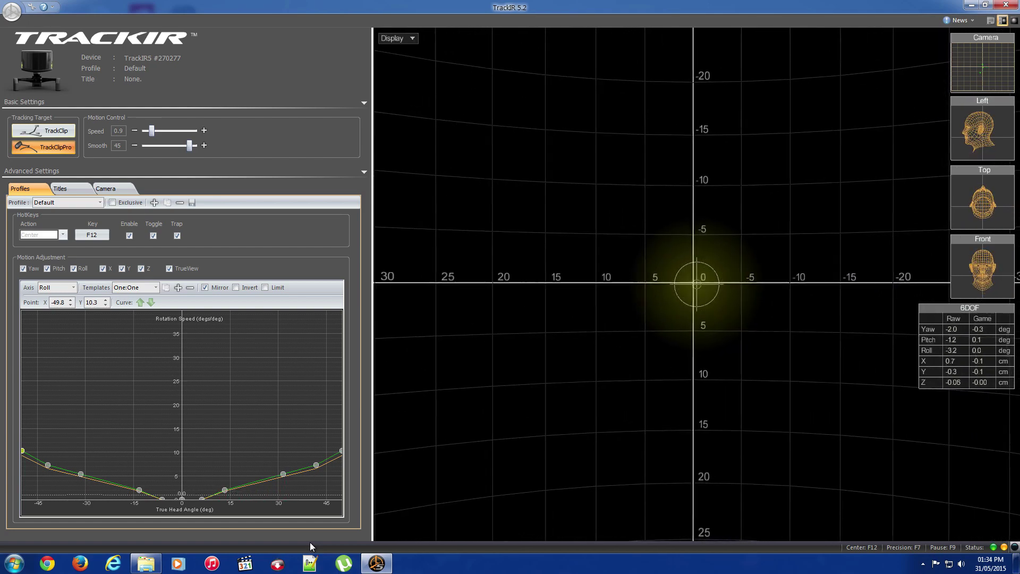
# Step: Switch the curve editor to Yaw, check the edited Pitch curve, then return to Yaw
pyautogui.click(75, 289)
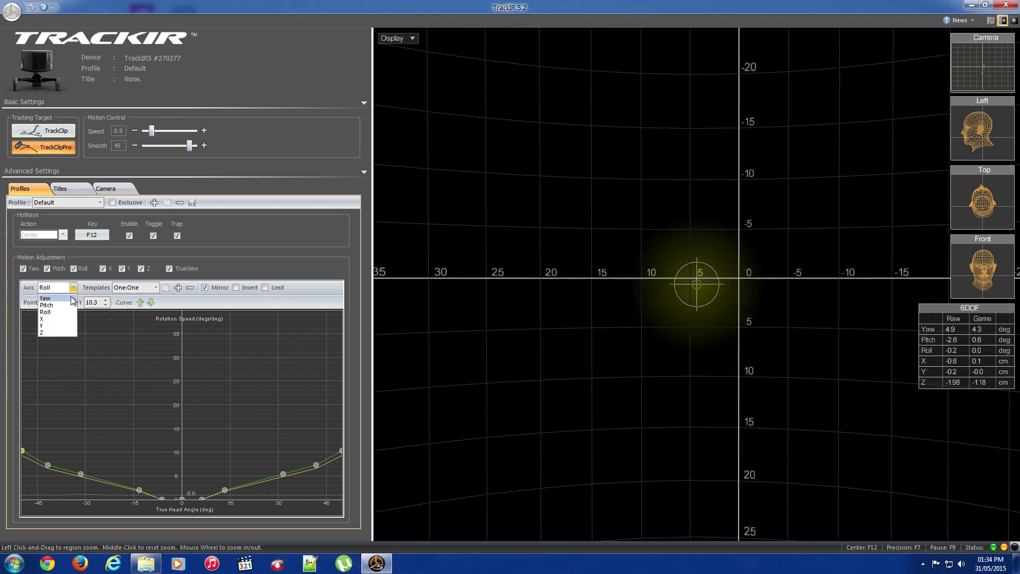
pyautogui.click(45, 298)
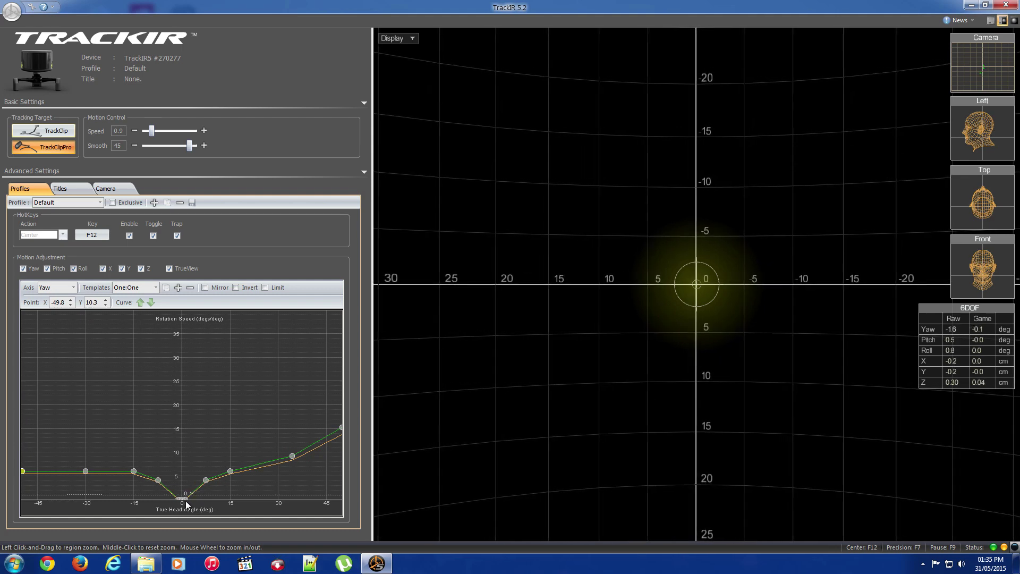
pyautogui.click(72, 289)
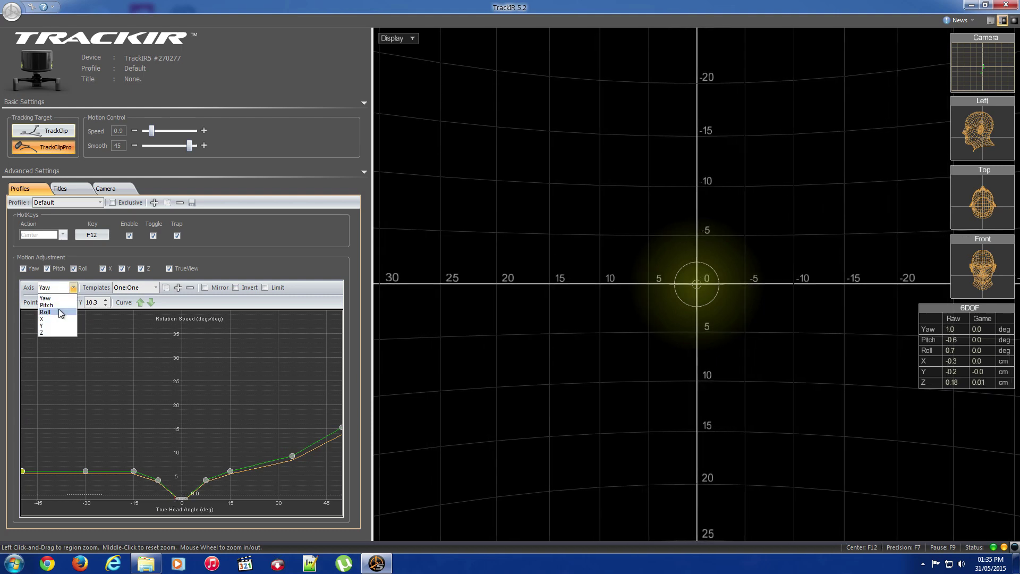
pyautogui.click(60, 304)
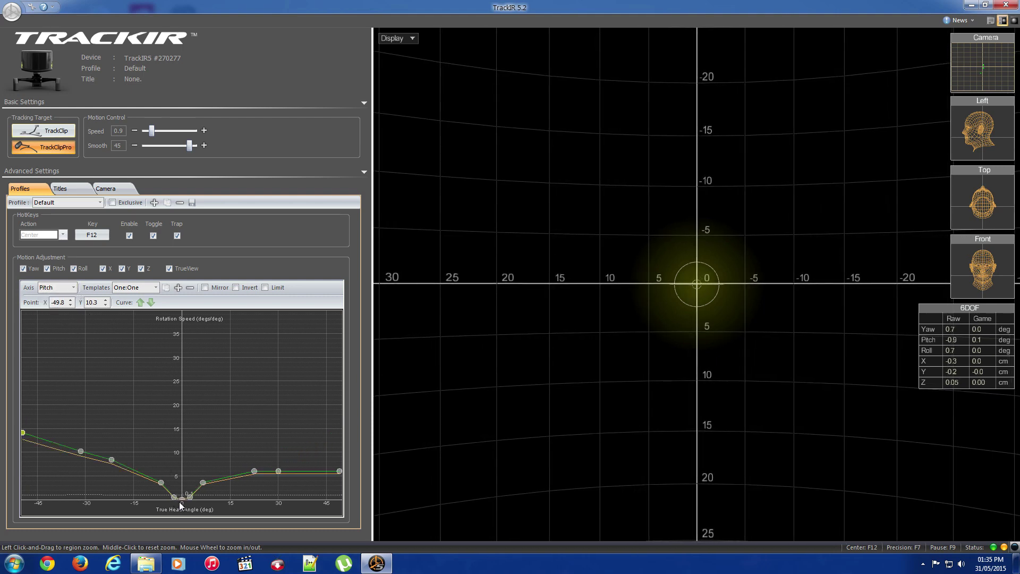
pyautogui.click(72, 289)
pyautogui.click(53, 297)
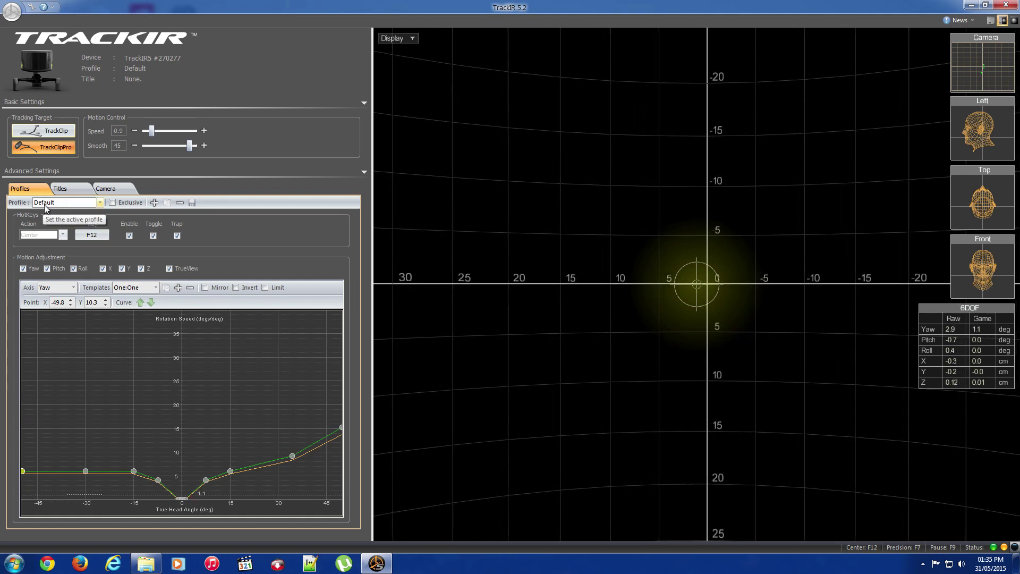
# Step: Save the curve edits as a new profile named 'test' and relaunch TrackIR
pyautogui.click(193, 203)
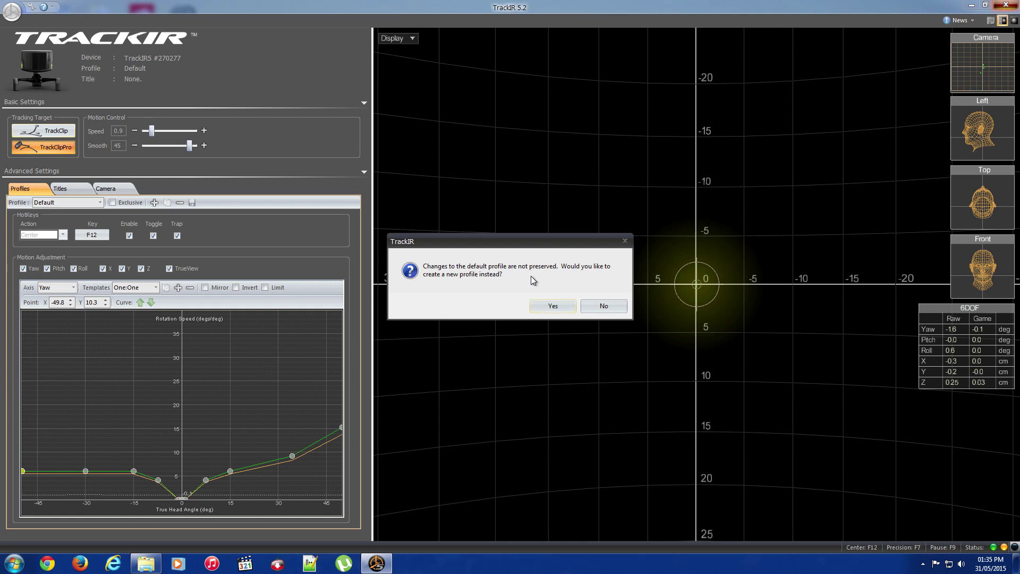
pyautogui.click(554, 307)
pyautogui.write('test')
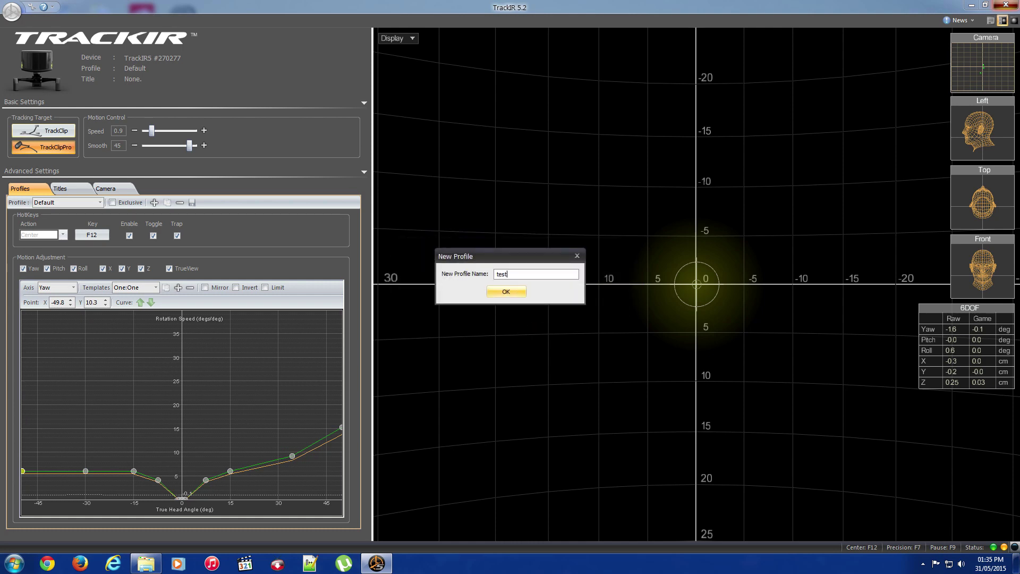
pyautogui.click(508, 287)
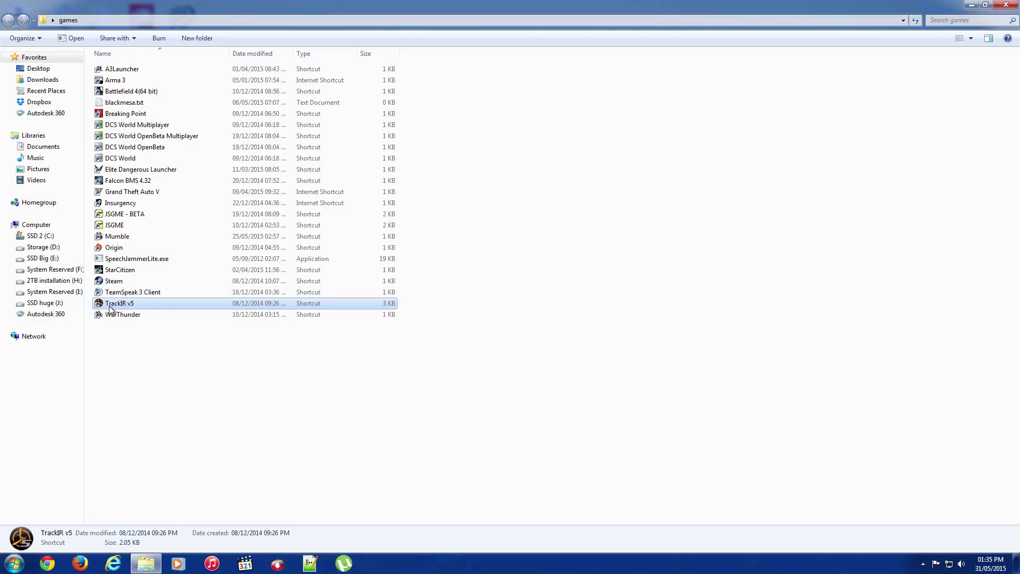
pyautogui.doubleClick(111, 305)
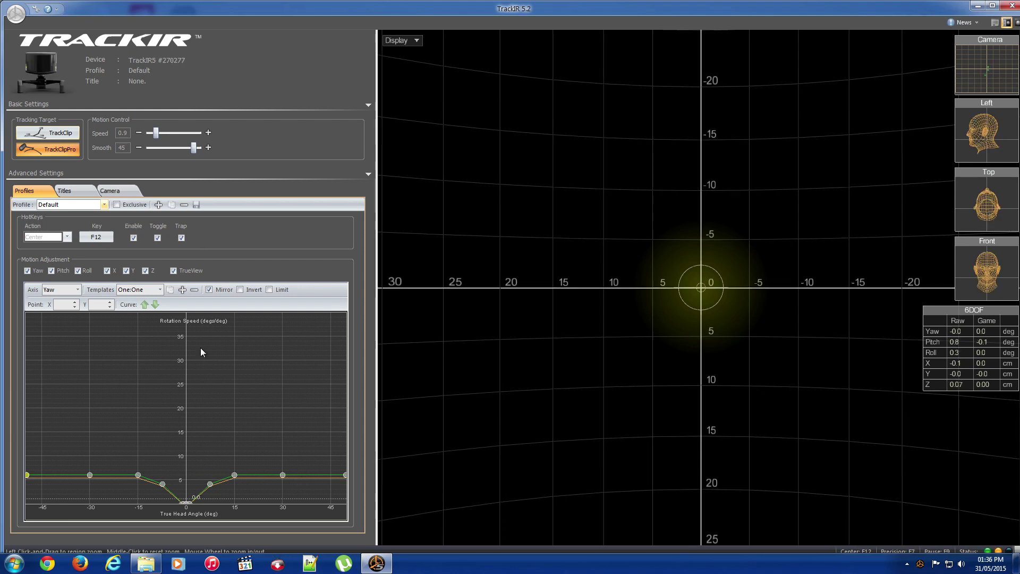
# Step: Load the 'test' profile and mark it as exclusive
pyautogui.click(105, 209)
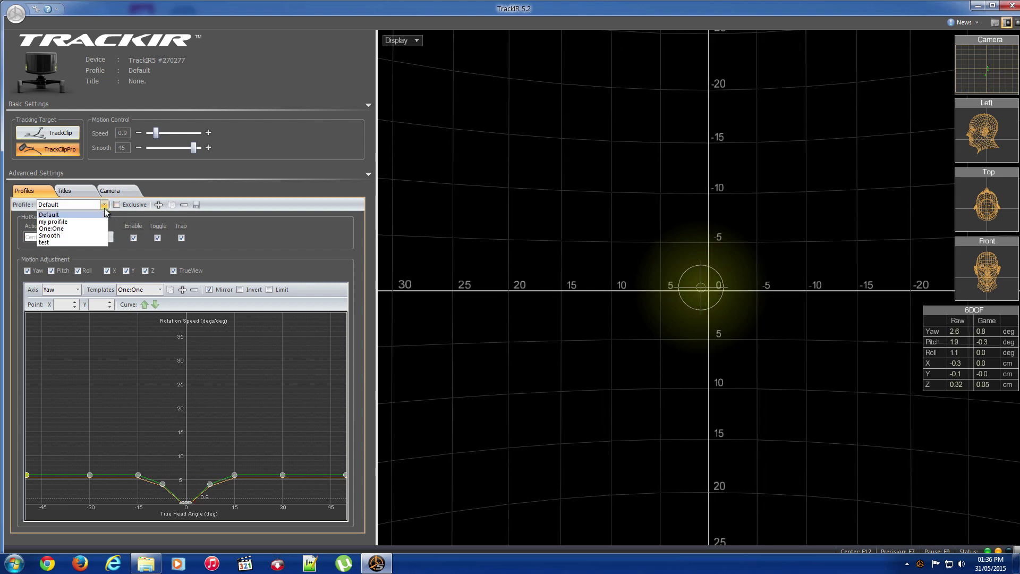
pyautogui.click(73, 241)
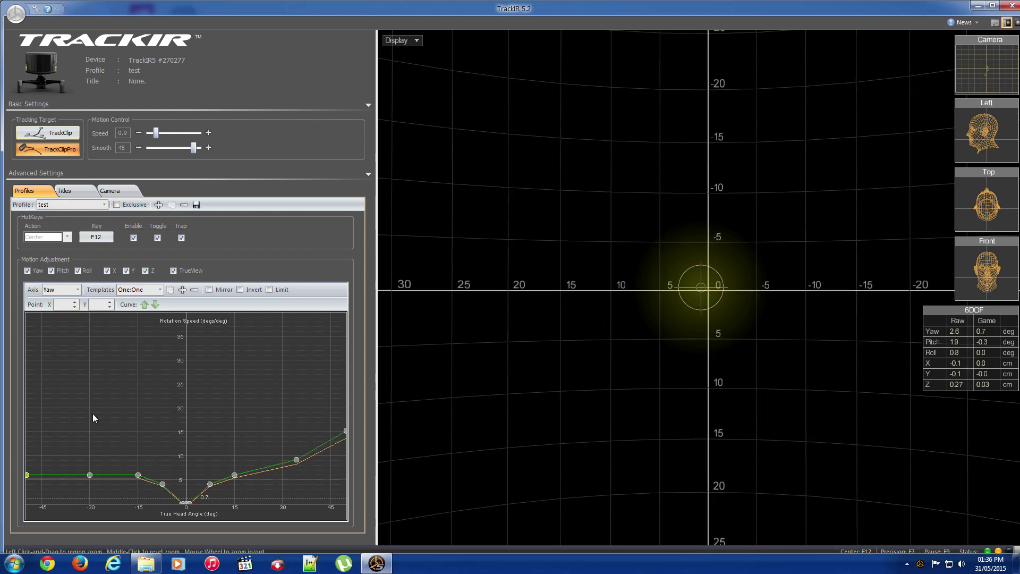
pyautogui.click(115, 205)
# Step: Restart TrackIR to verify the profile and maximize its window
pyautogui.click(1011, 6)
pyautogui.doubleClick(119, 303)
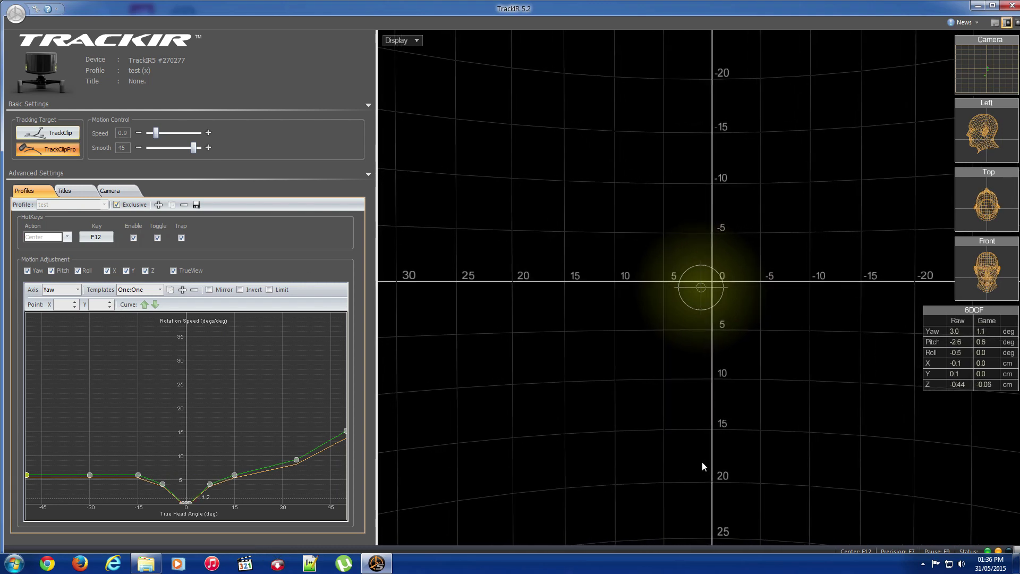
pyautogui.doubleClick(505, 11)
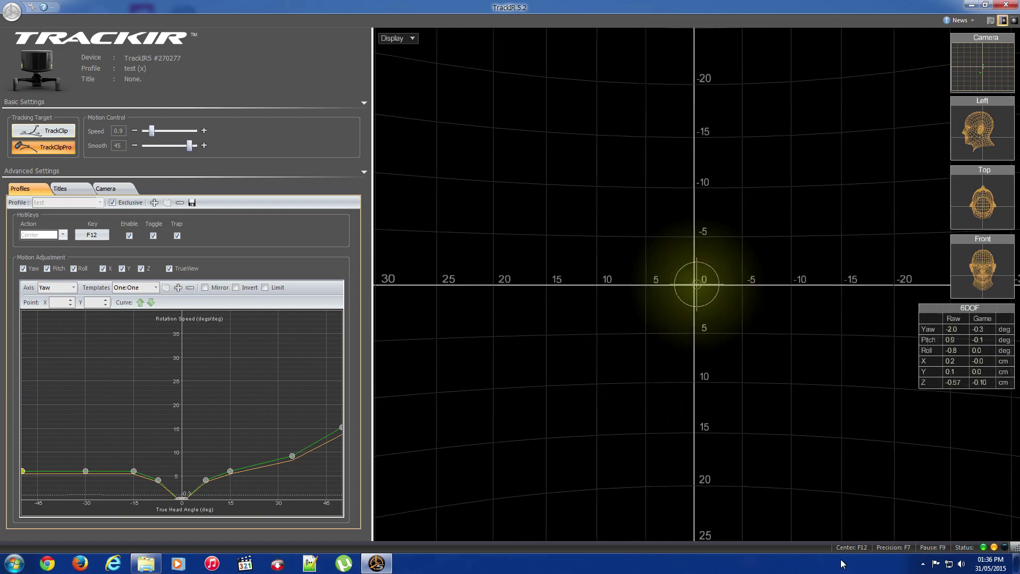
# Step: Test precision mode (F7) and recentering (F12), then select the Precision hotkey action
pyautogui.click(891, 546)
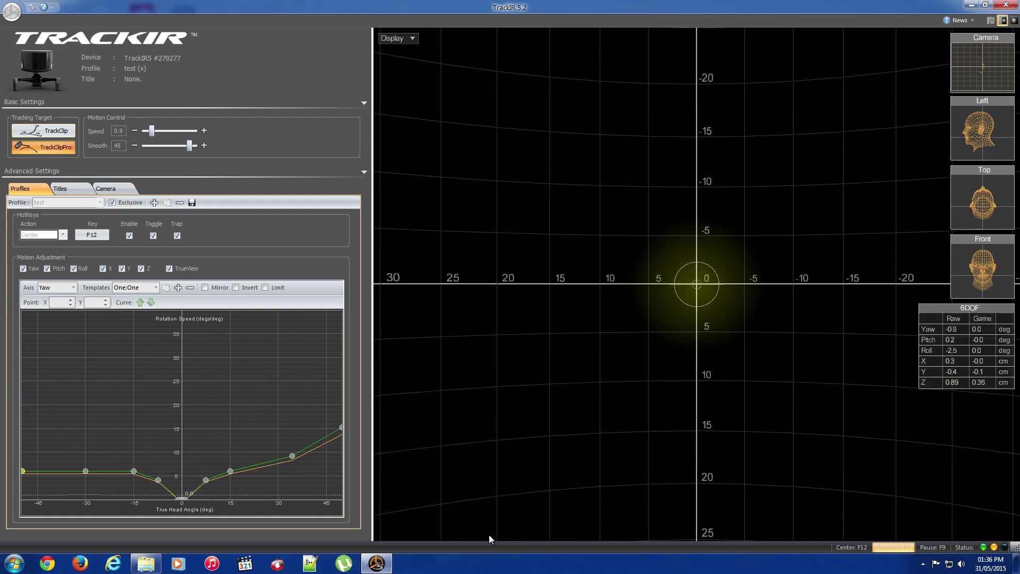
pyautogui.click(889, 545)
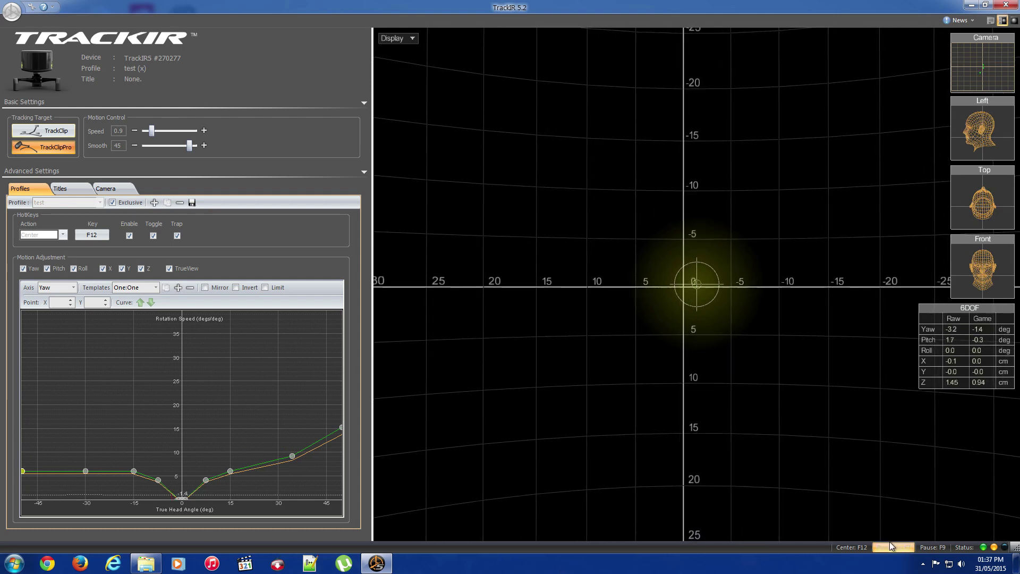
pyautogui.click(854, 545)
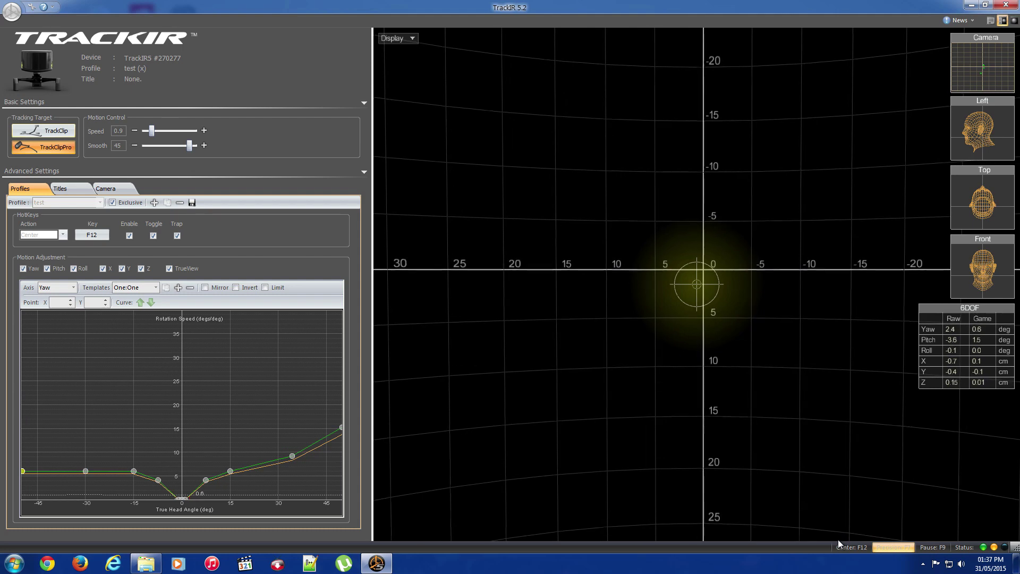
pyautogui.click(838, 549)
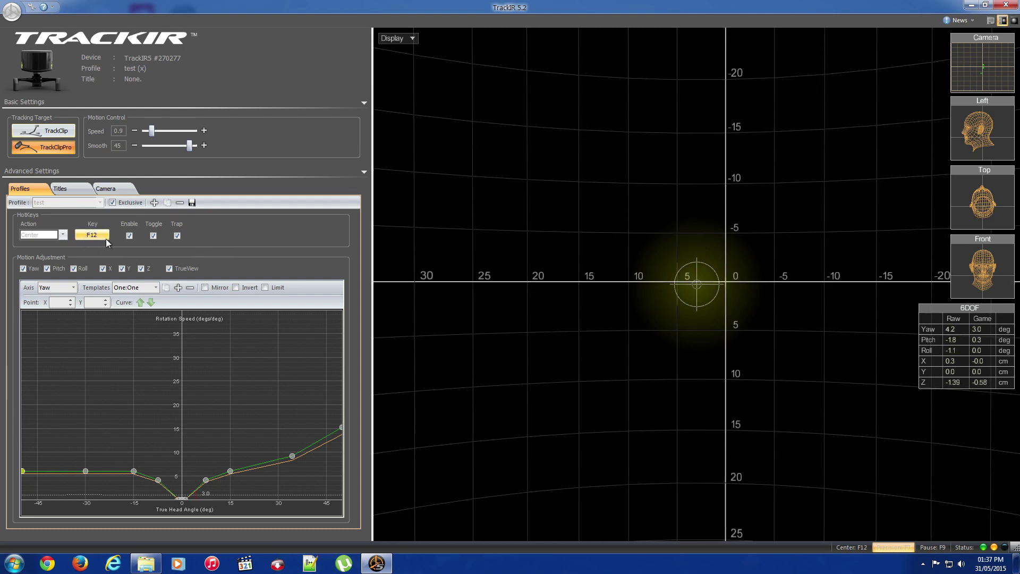
pyautogui.click(62, 235)
pyautogui.click(46, 259)
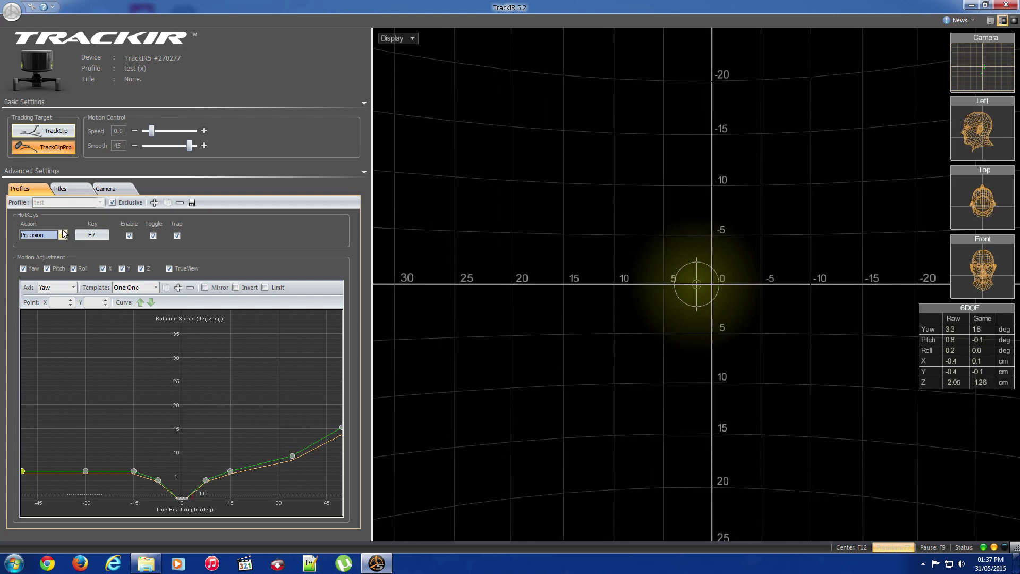
# Step: Assign the Precision hotkey to Pad 7
pyautogui.click(63, 236)
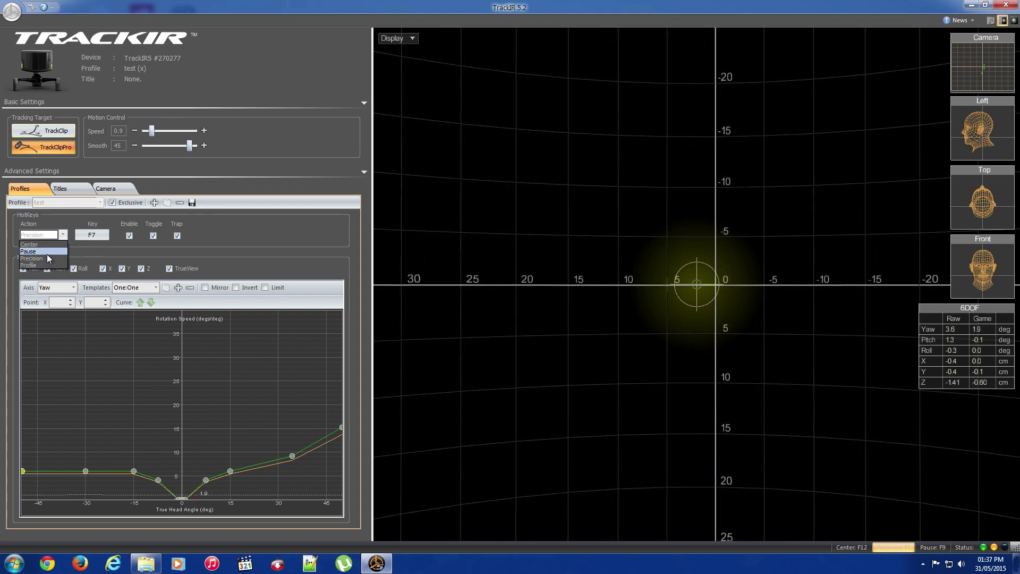
pyautogui.click(98, 237)
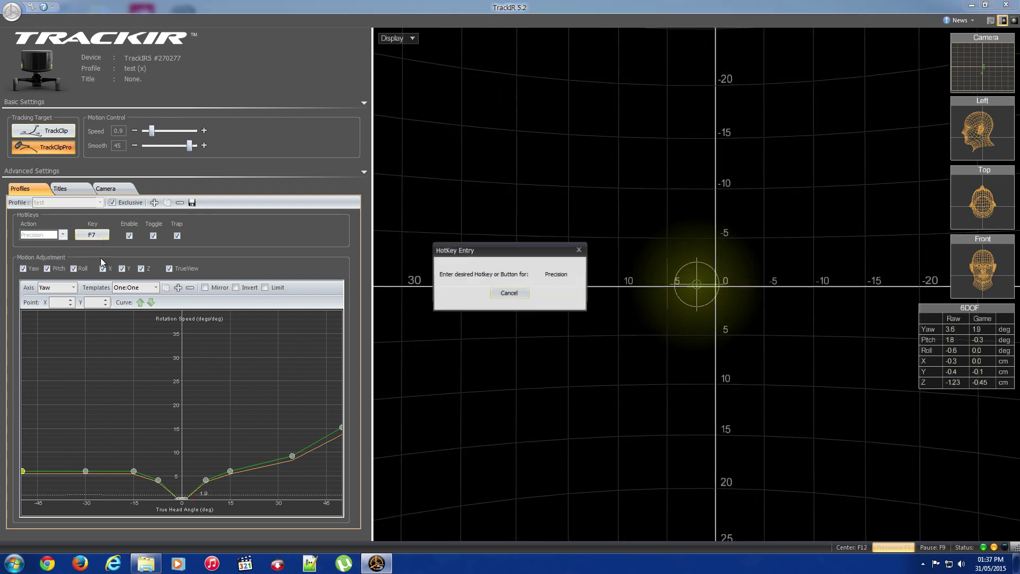
pyautogui.press('KP_7')
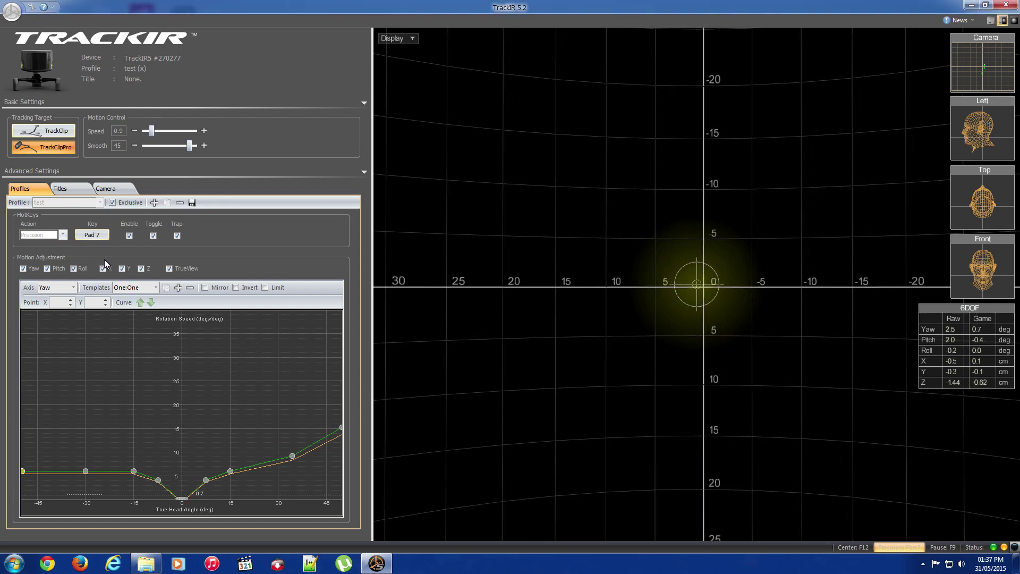
# Step: Reassign the Center hotkey from F12 to Pad 5 and test recentering with it
pyautogui.click(64, 235)
pyautogui.click(47, 252)
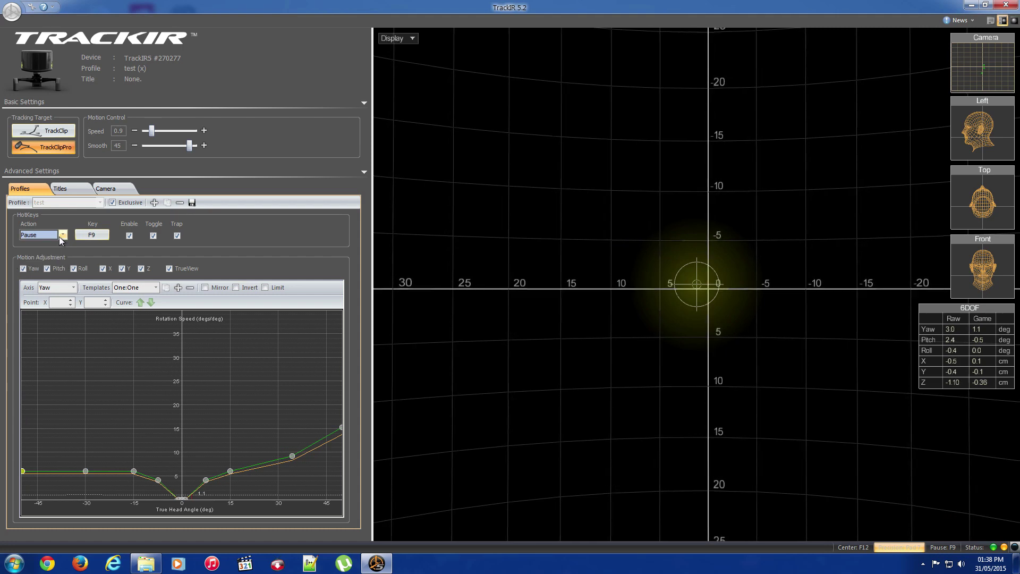
pyautogui.click(63, 236)
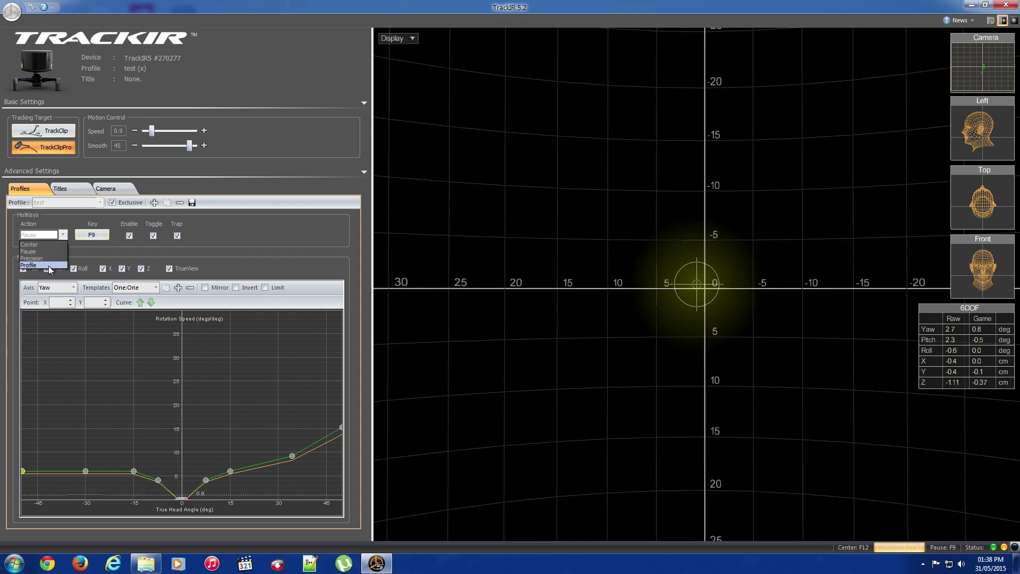
pyautogui.click(45, 245)
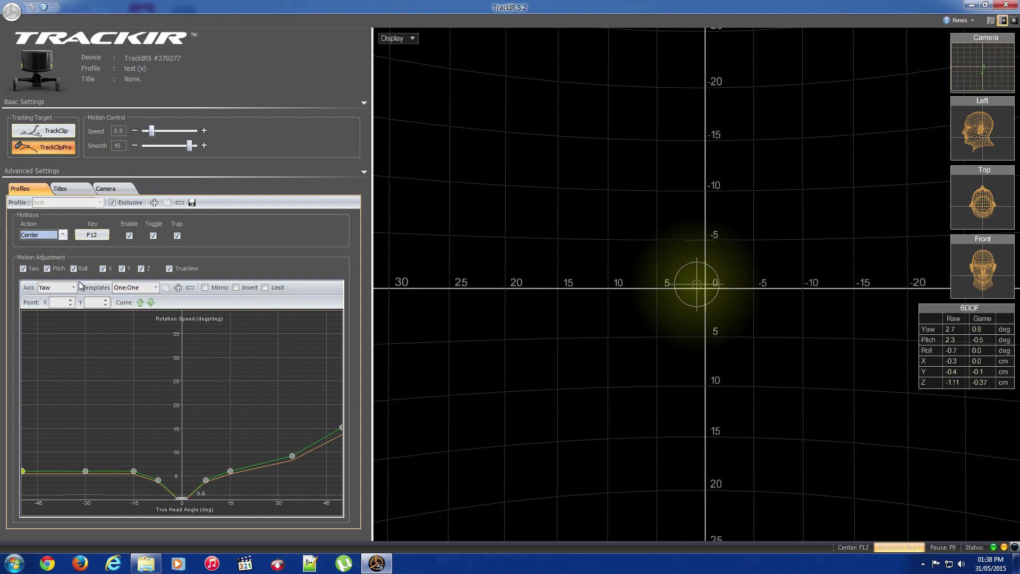
pyautogui.click(94, 238)
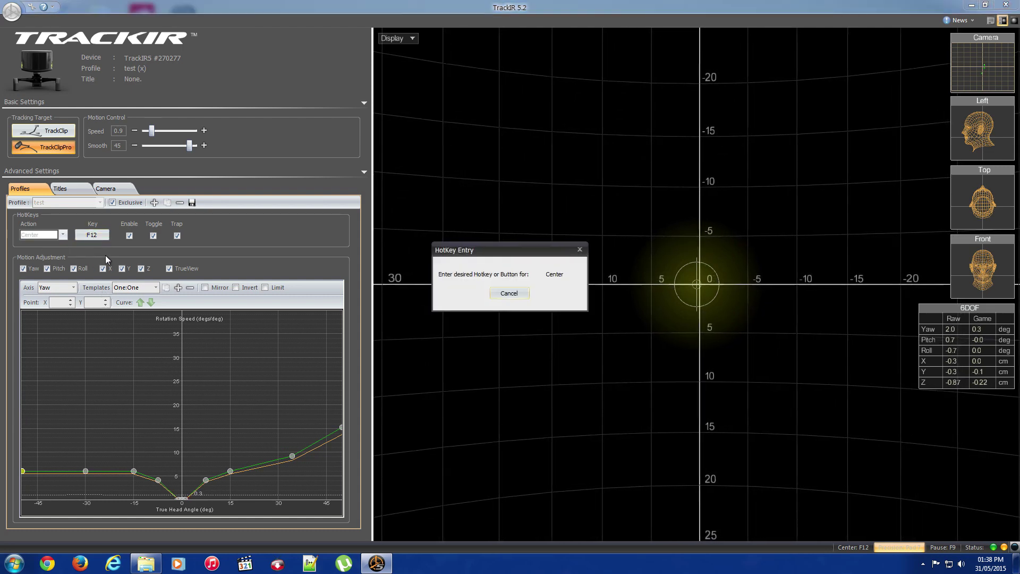
pyautogui.press('KP_5')
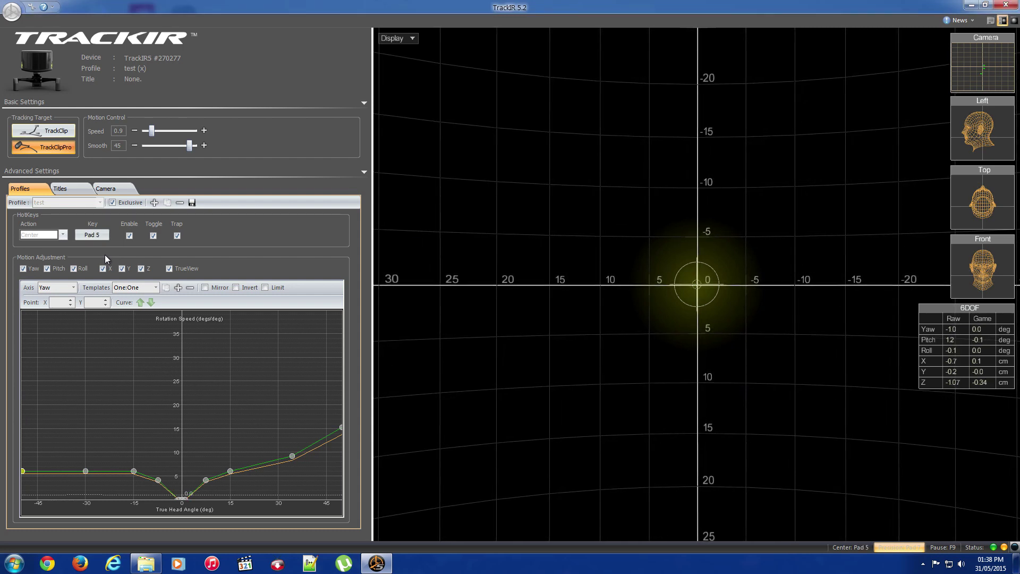
pyautogui.press('KP_5')
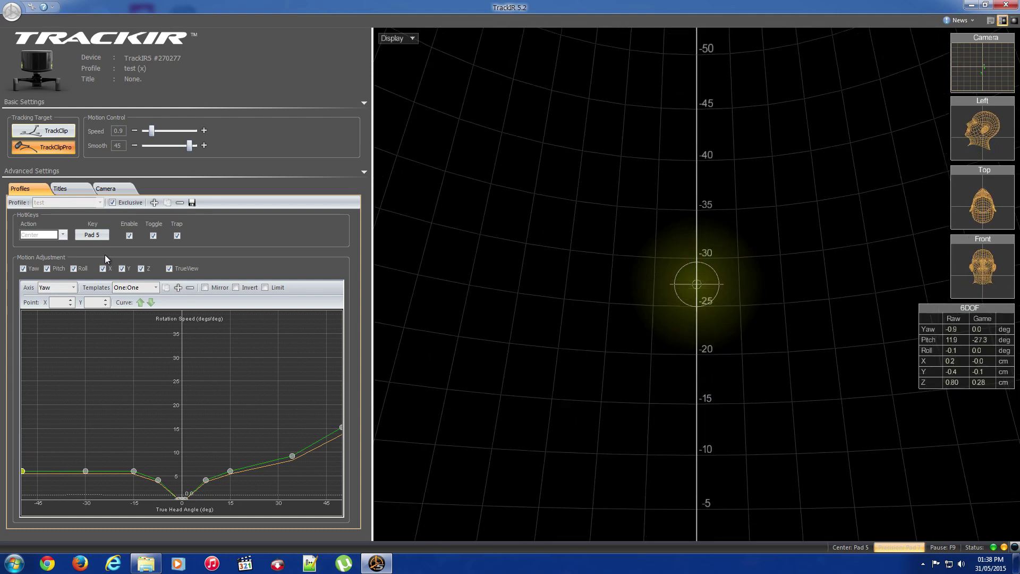
pyautogui.press('KP_5')
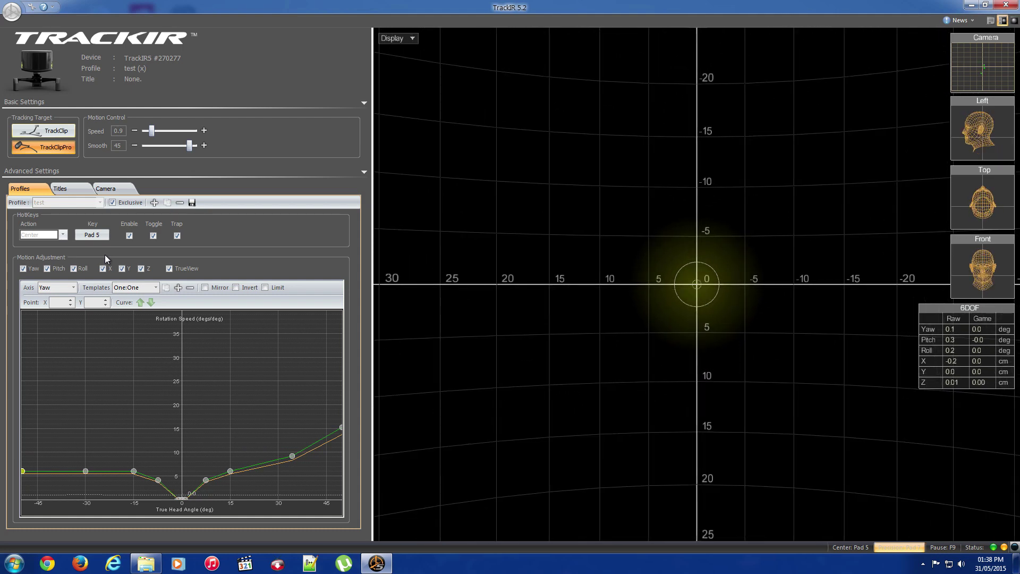